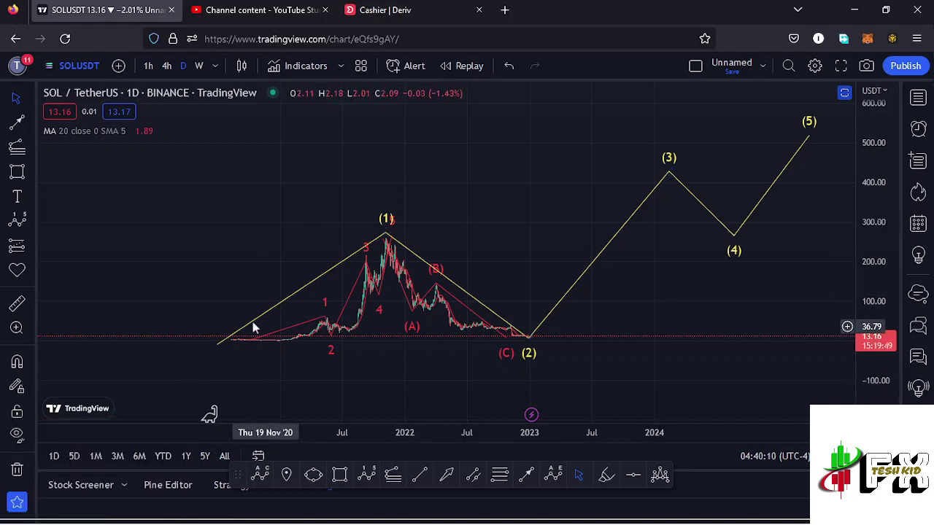
Review the SOL/USDT daily Elliott wave count from wave (1) through the correction to the projected waves (3) and (4).
drag(411, 366, 391, 370)
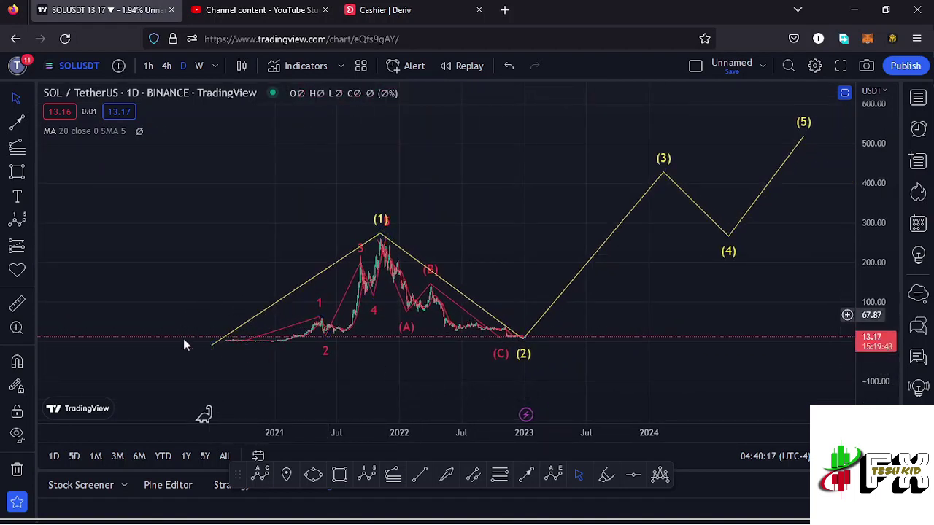
drag(866, 347, 866, 314)
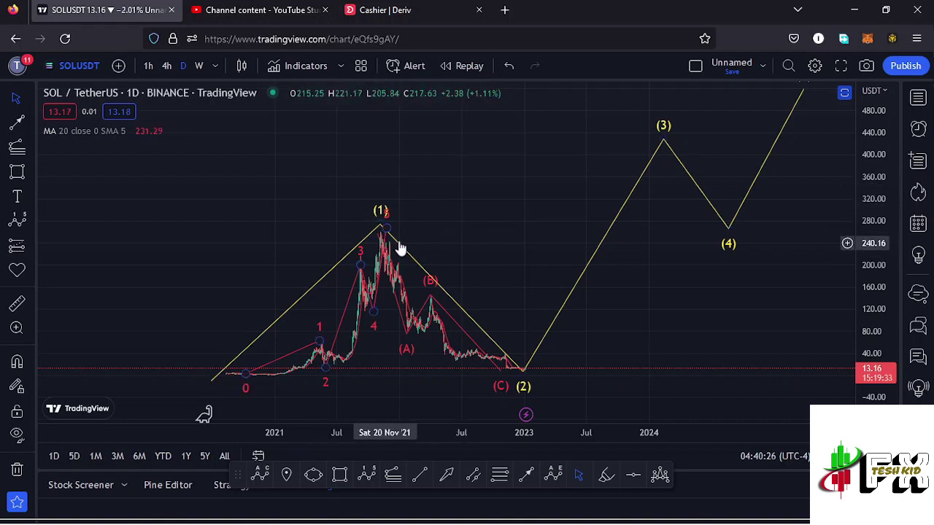
scroll(401, 244, up, 2)
drag(399, 238, 520, 225)
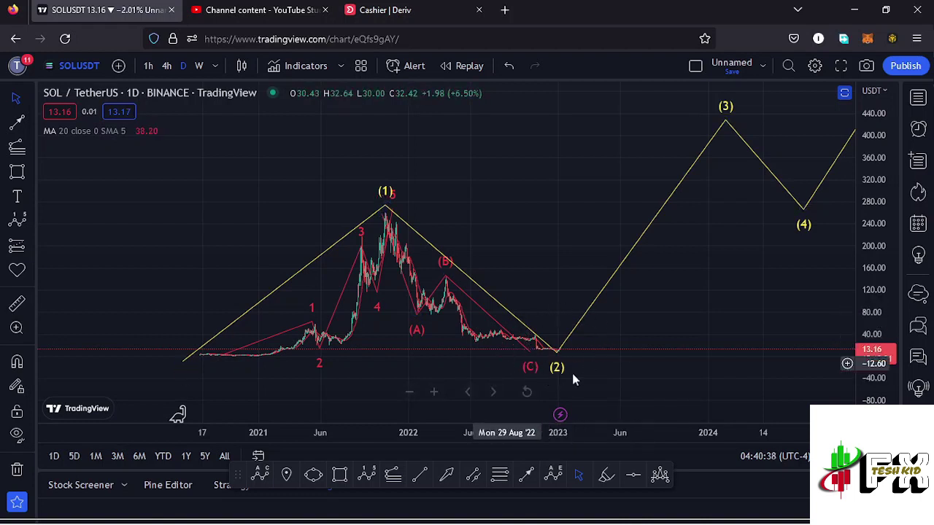
click(578, 333)
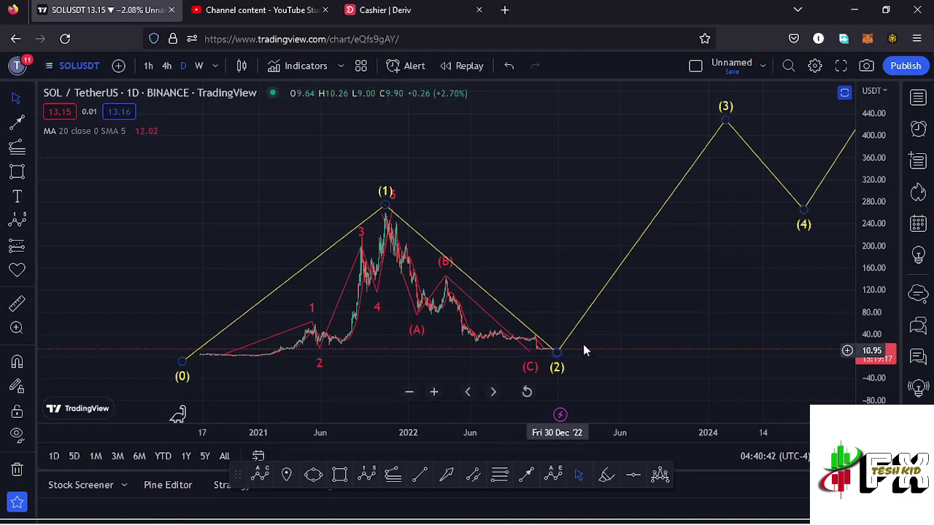
drag(679, 292, 665, 299)
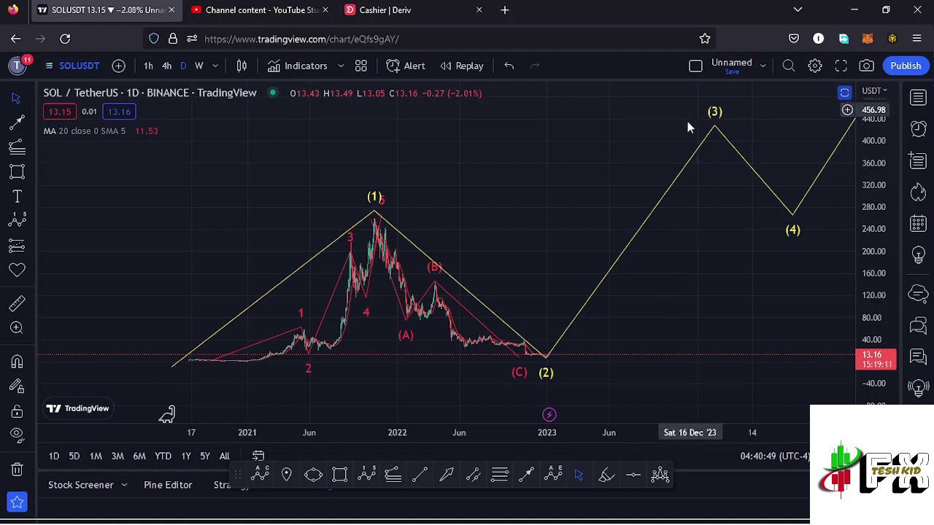
Draw a smaller five-wave Elliott impulse from the wave (2) low at 18.38 through 147.23, 116.26, 246.35 and 204.23 to 320.69.
click(366, 475)
click(542, 353)
click(548, 281)
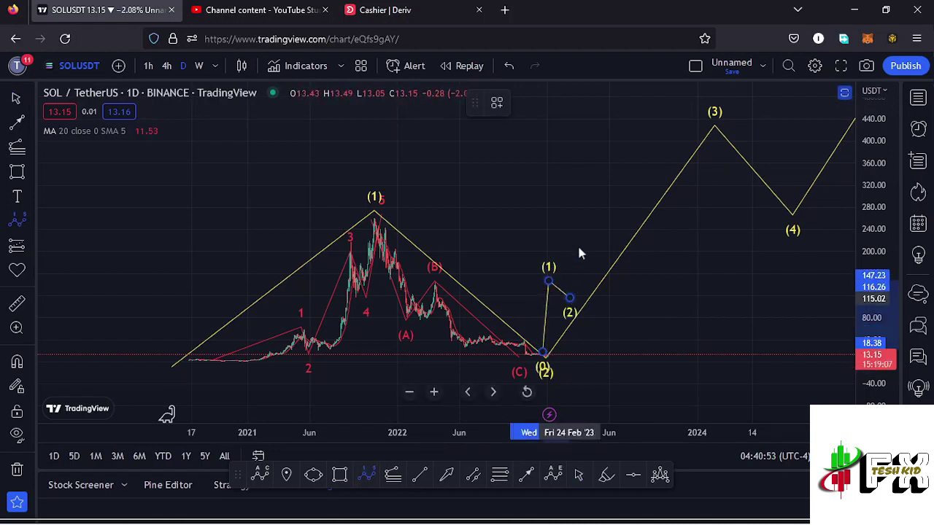
click(581, 226)
click(620, 250)
click(627, 185)
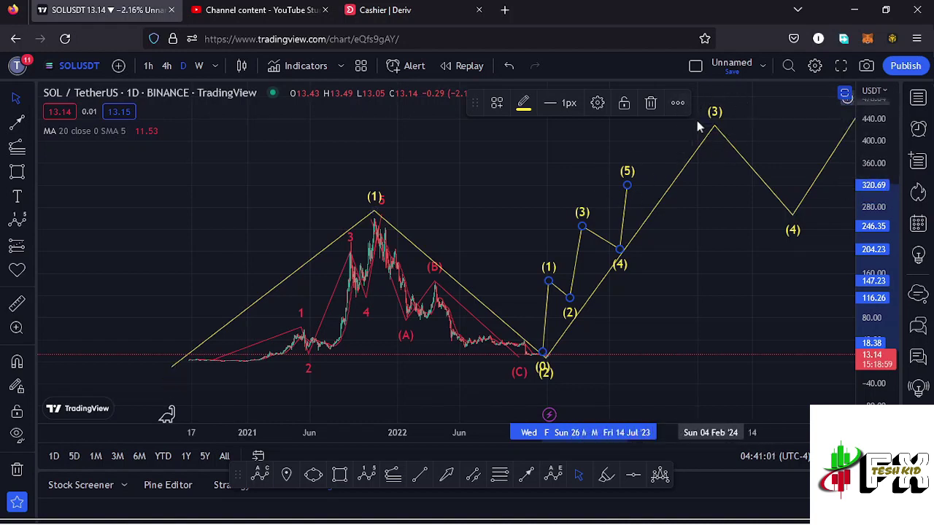
Draw a Fibonacci extension on the daily chart from the 3.51 low over the 263.70 peak to the wave (2) low at 9.71.
drag(551, 194, 540, 200)
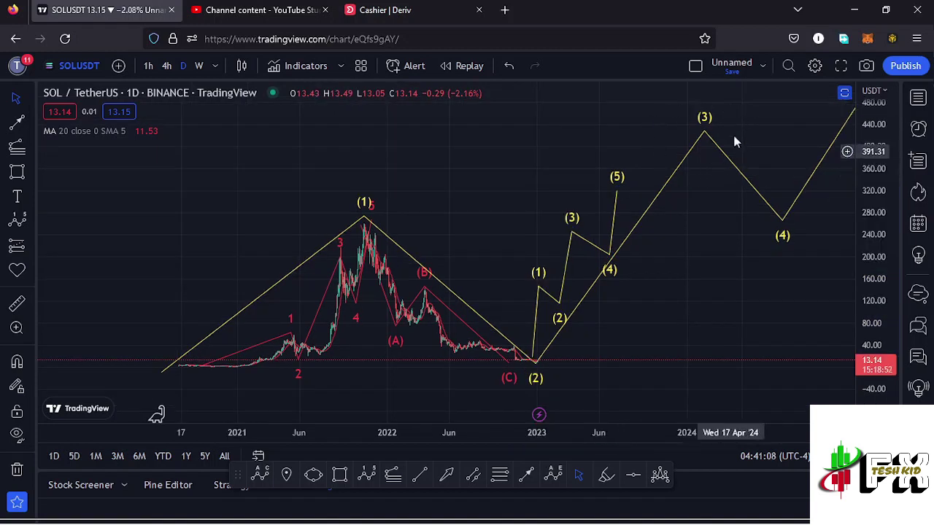
click(179, 366)
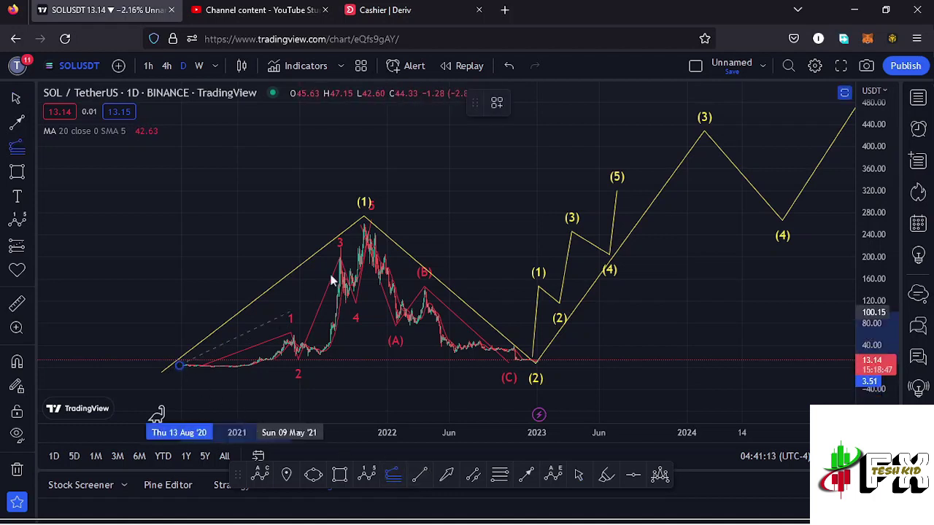
click(365, 221)
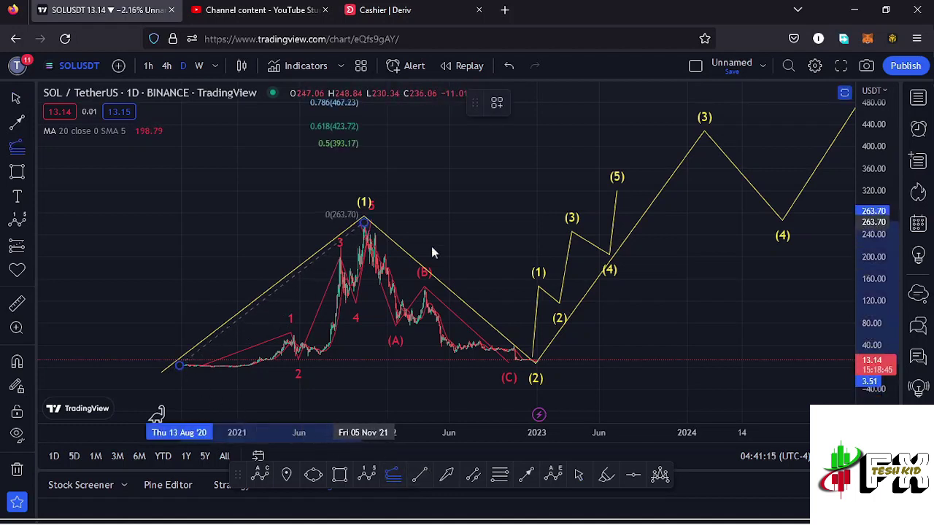
click(719, 365)
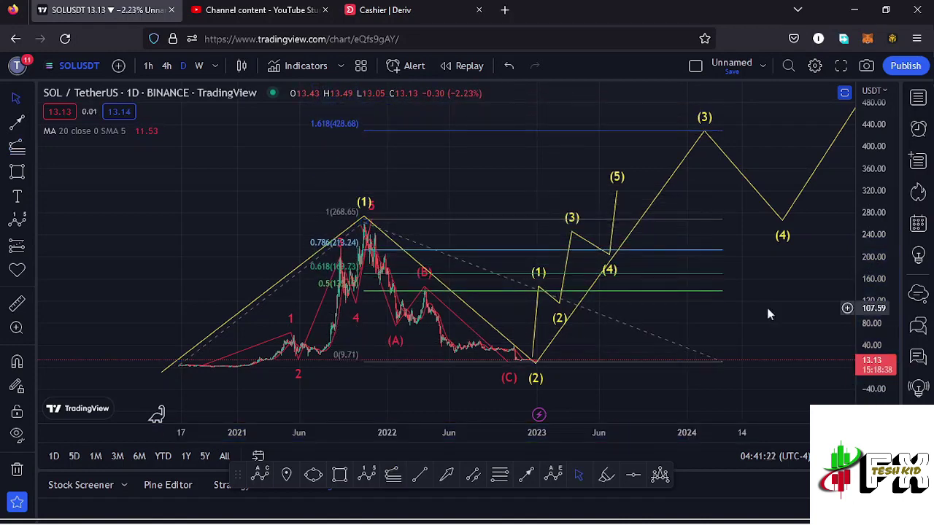
drag(778, 306, 741, 318)
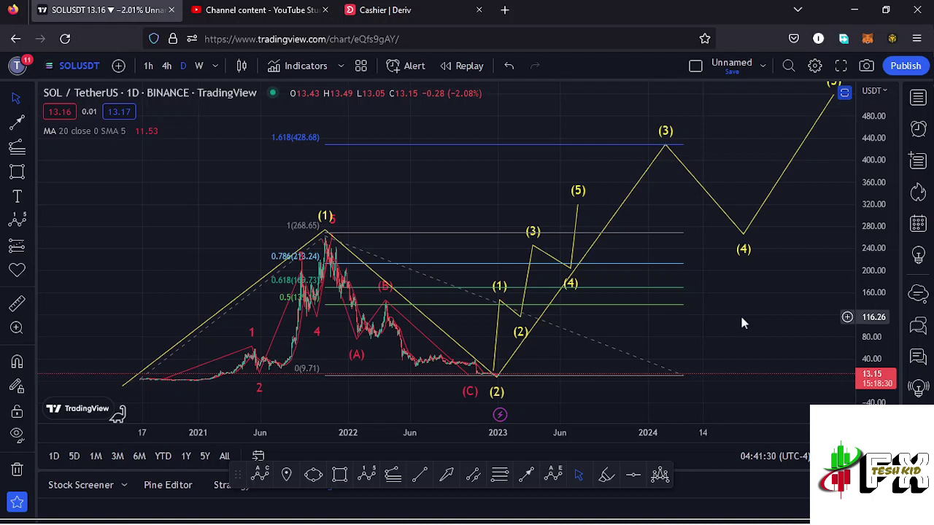
drag(733, 341, 741, 323)
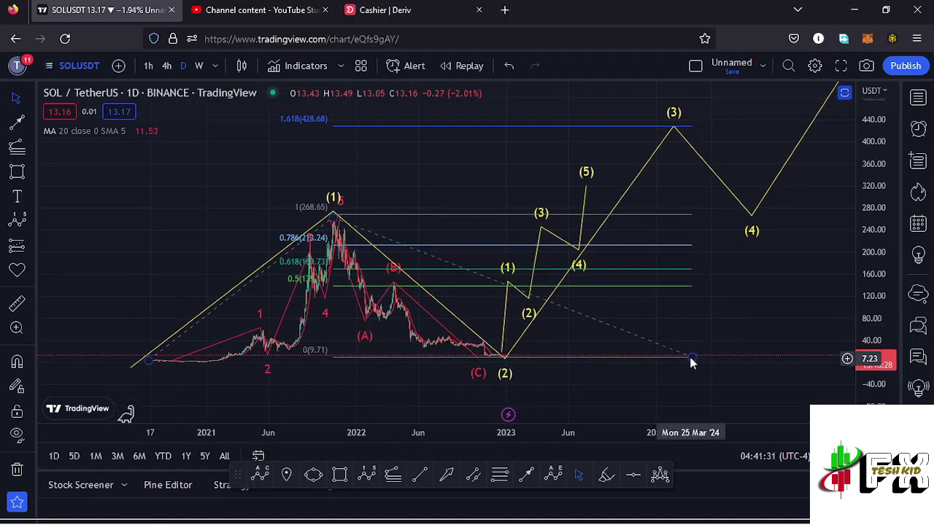
Delete the Fibonacci extension and the smaller five-wave impulse from the daily chart.
click(692, 359)
key(Delete)
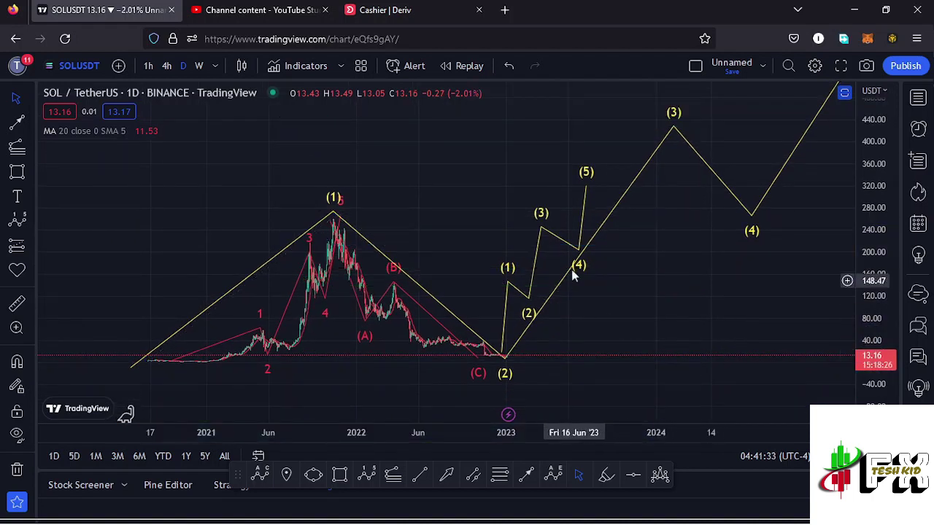
click(540, 232)
key(Delete)
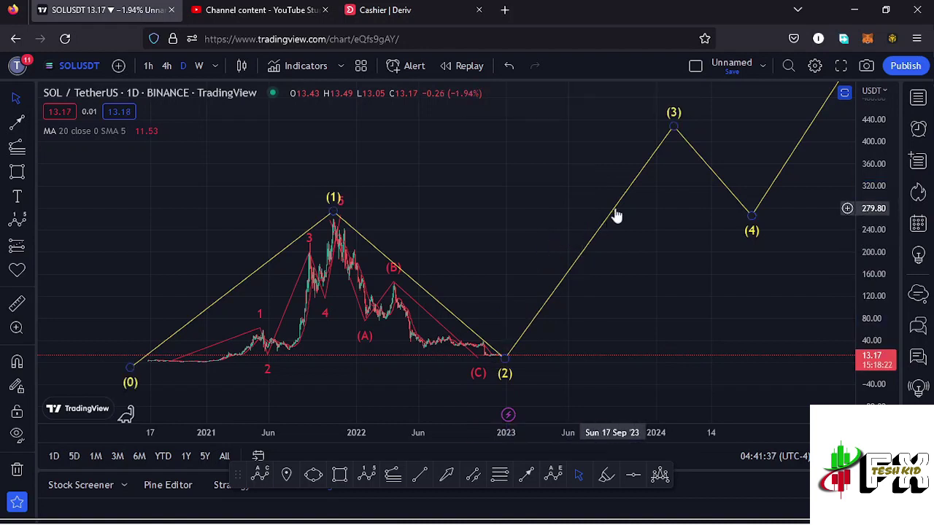
Switch the chart to the 1-hour interval and enlarge the five-wave count that starts at the 29 December low.
drag(661, 302, 664, 289)
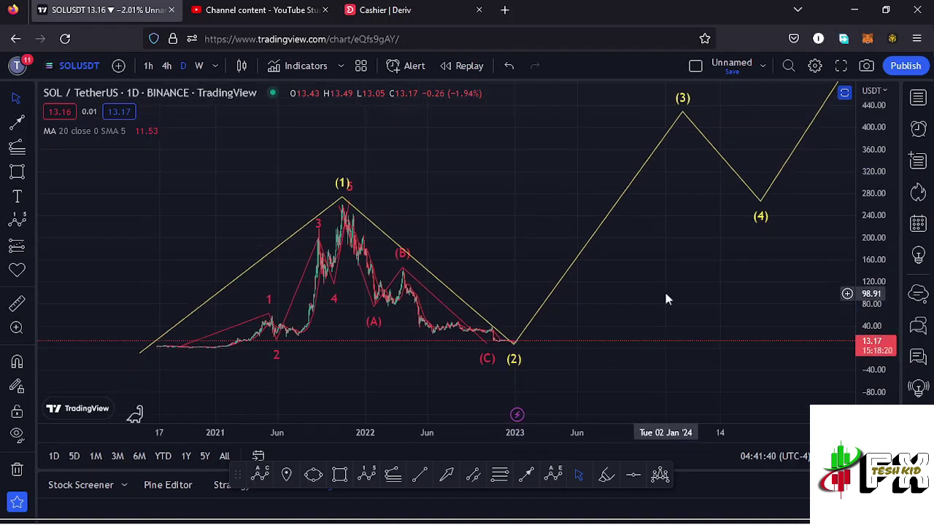
click(148, 66)
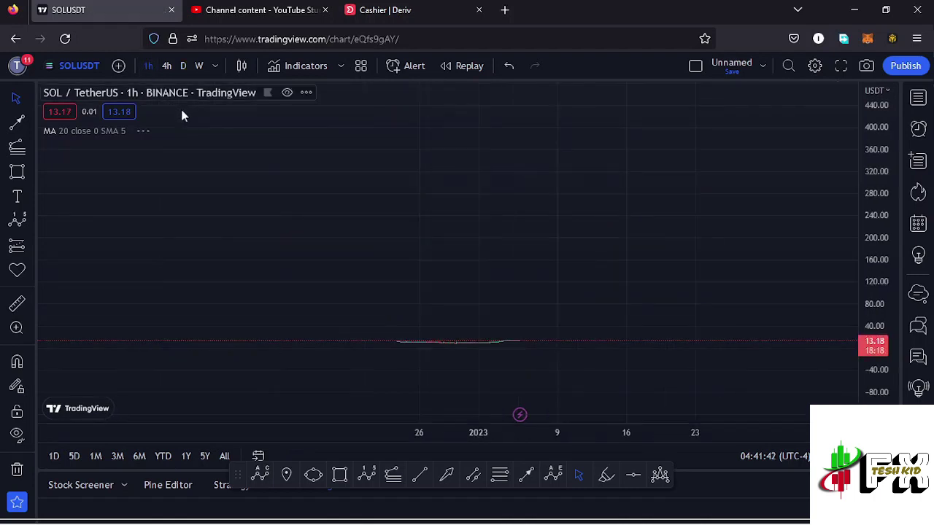
drag(517, 235, 525, 166)
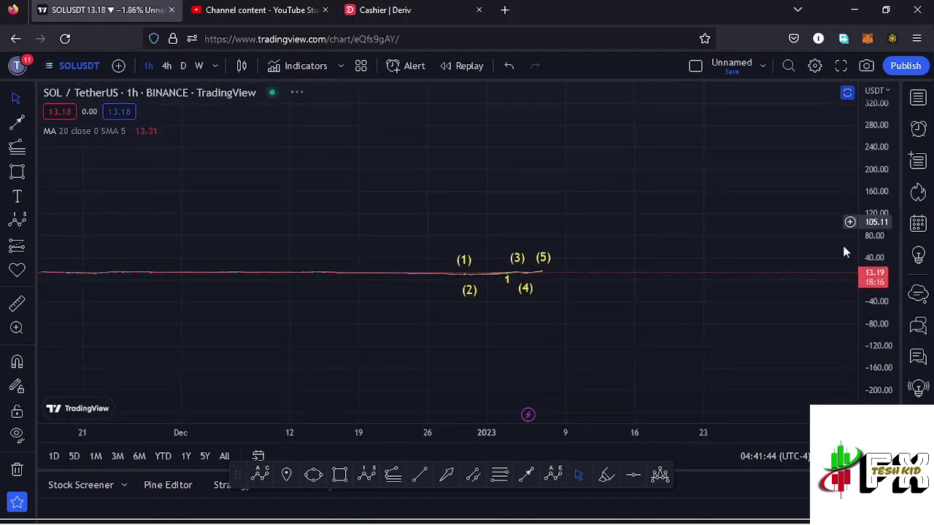
scroll(876, 286, up, 5)
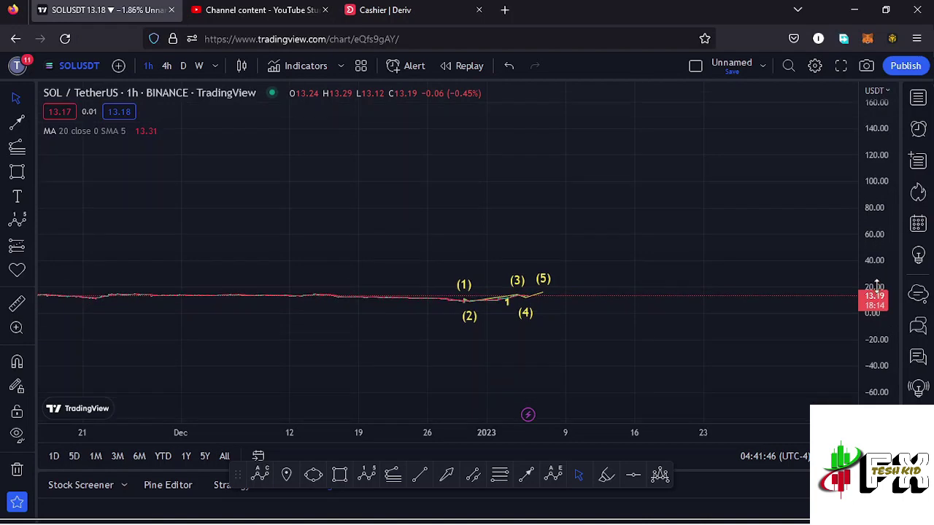
scroll(876, 289, up, 3)
drag(634, 302, 689, 200)
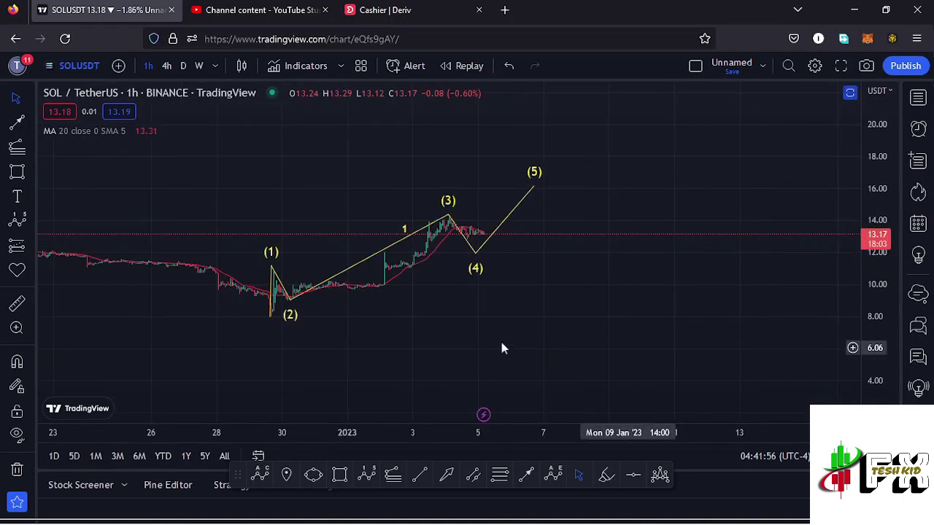
drag(503, 341, 735, 340)
scroll(582, 347, up, 1)
scroll(583, 354, up, 2)
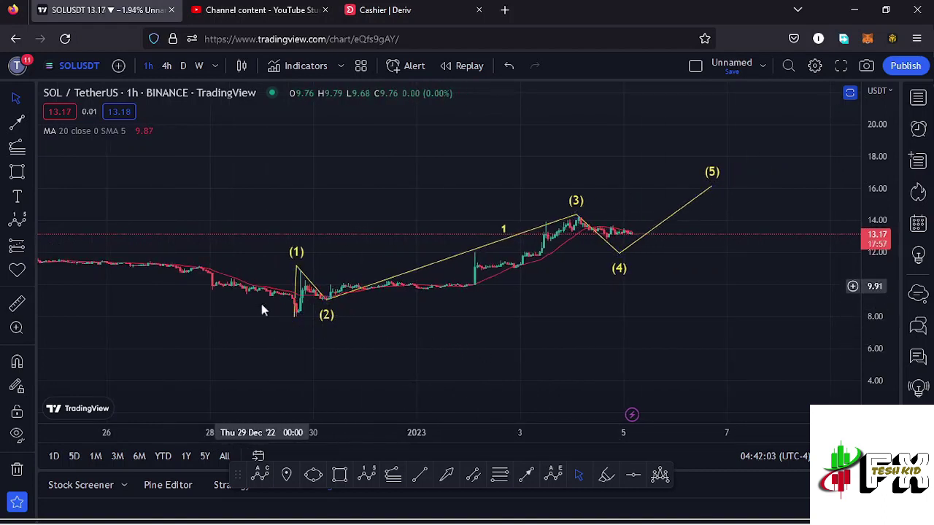
drag(880, 281, 786, 321)
drag(547, 349, 656, 352)
scroll(531, 362, up, 2)
drag(483, 360, 555, 350)
scroll(355, 377, up, 2)
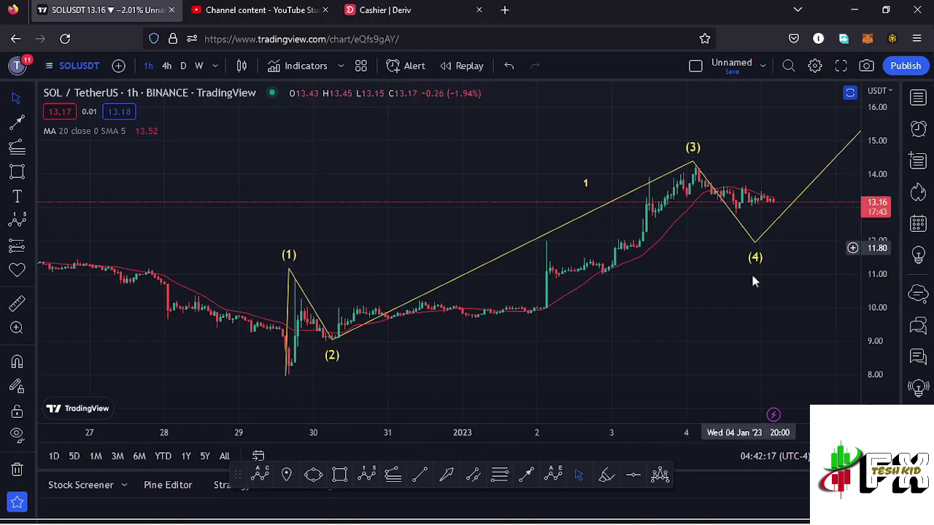
Move the wave (5) endpoint of the hourly Elliott count slightly later and up to about 16.40.
drag(702, 354, 538, 374)
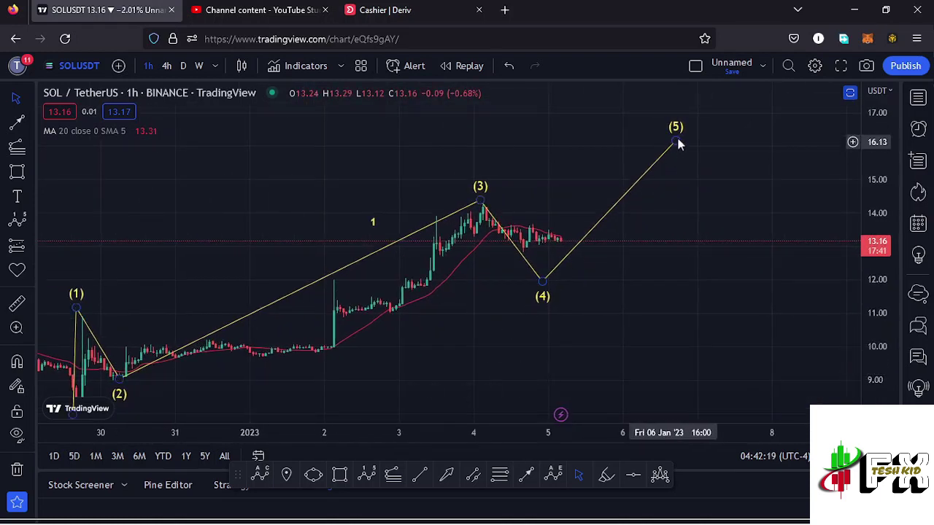
drag(676, 135, 688, 133)
drag(546, 186, 597, 177)
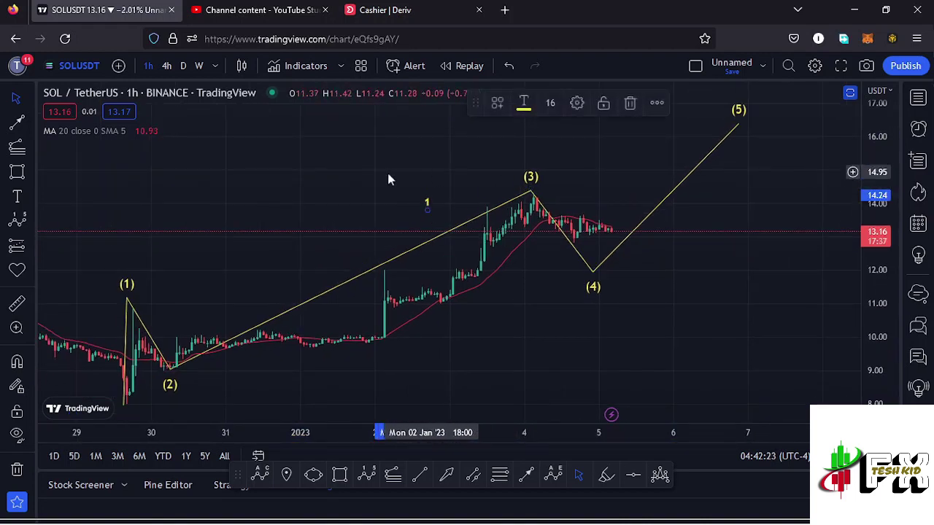
drag(535, 342, 580, 300)
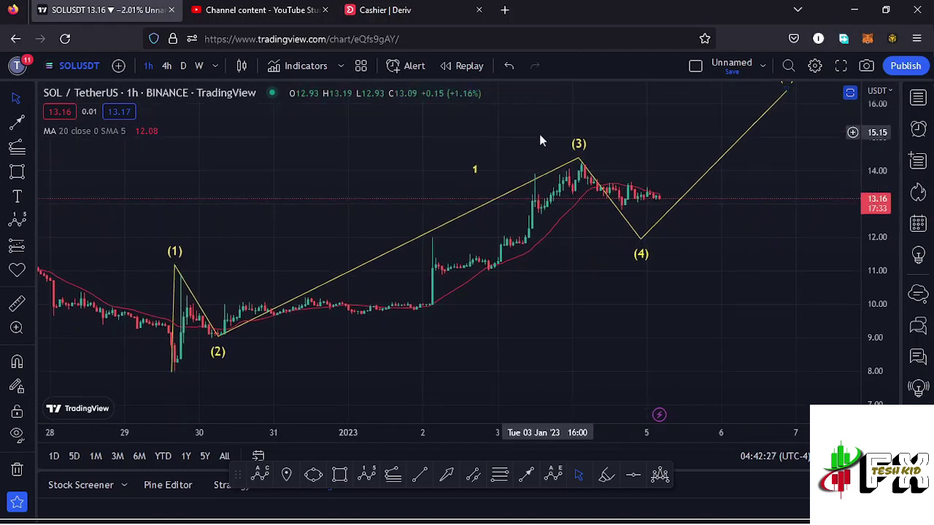
drag(511, 334, 530, 337)
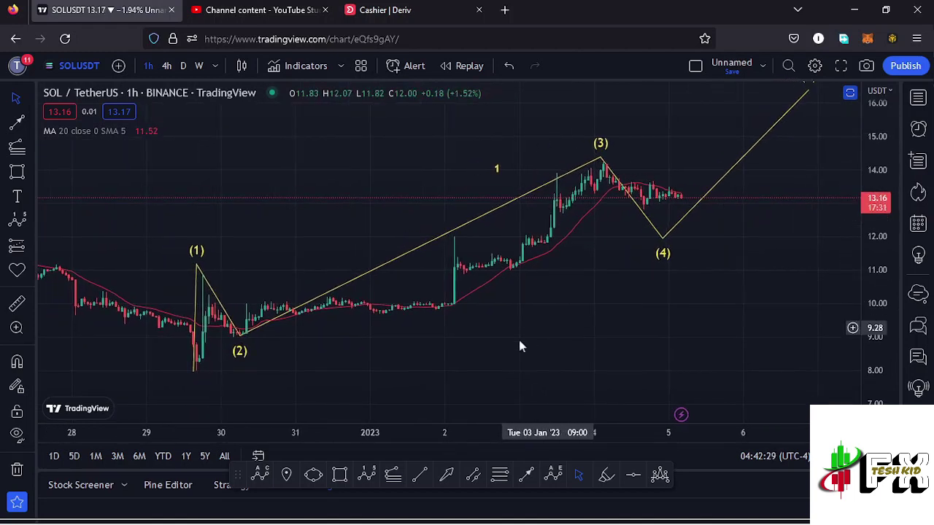
Draw a Fibonacci extension on the hourly chart from the 7.99 low over the 10.88 high to the wave (2) low at 9.00.
click(392, 478)
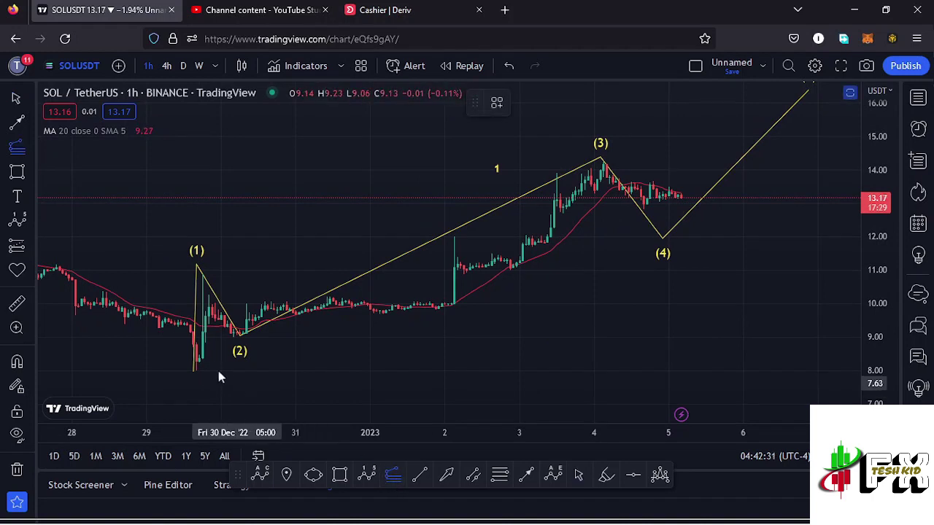
click(196, 370)
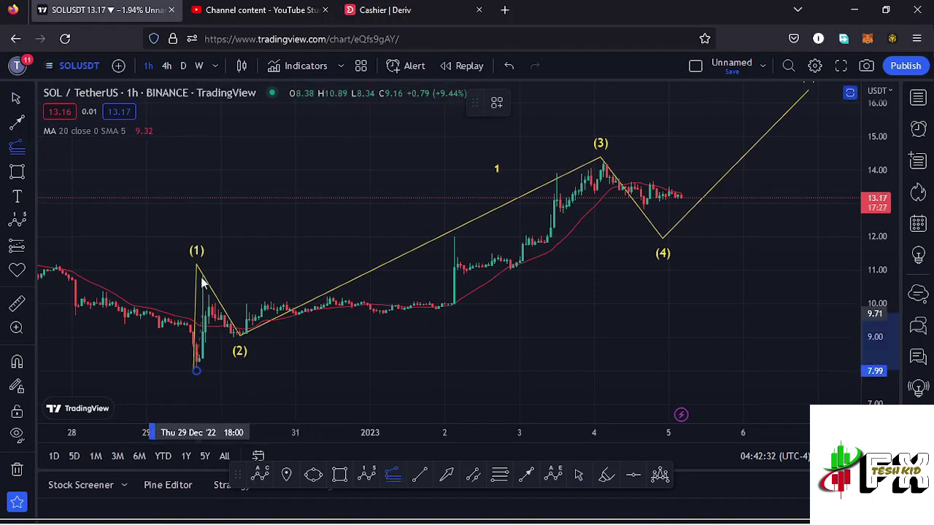
click(203, 274)
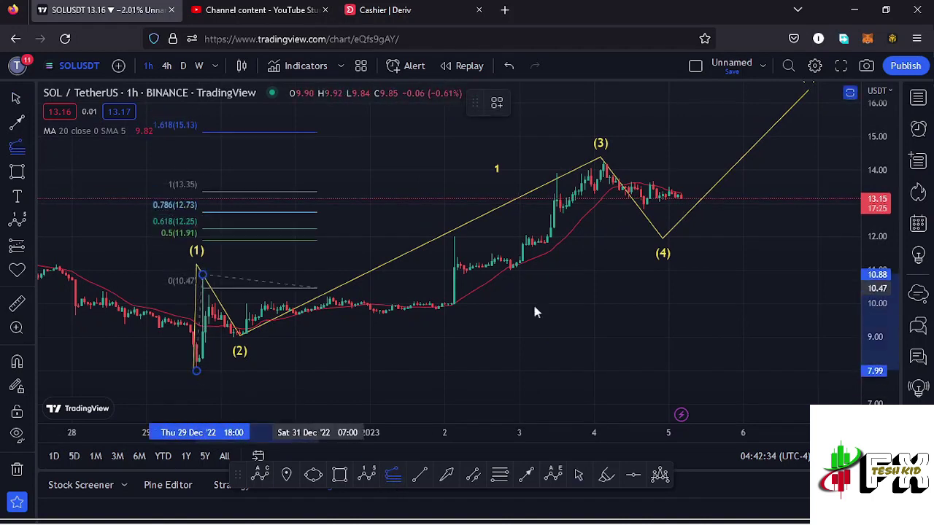
click(792, 322)
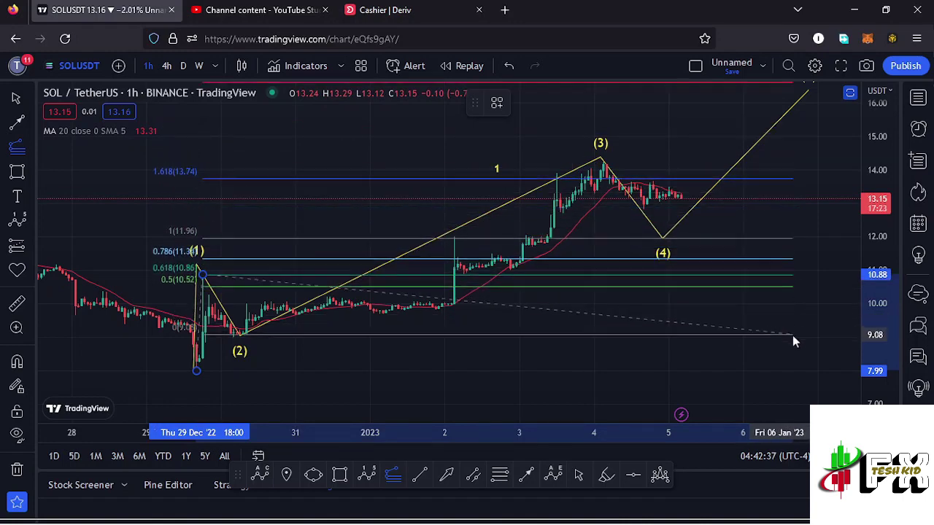
click(792, 337)
Delete the Fibonacci extension from the hourly chart.
drag(825, 248, 804, 261)
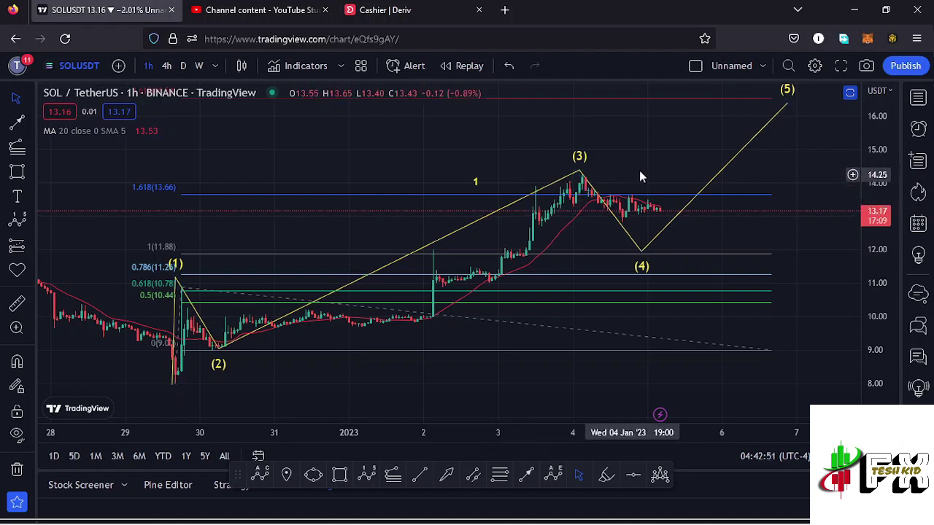
click(773, 353)
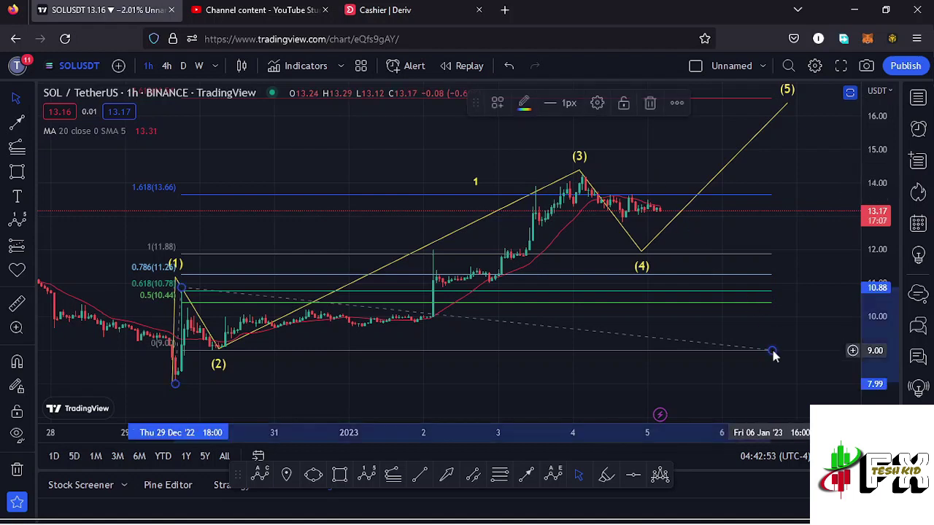
key(Delete)
Move the hourly wave (3) point to the peak at about 14.33 and the wave (4) point down to about 11.51.
drag(581, 170, 584, 172)
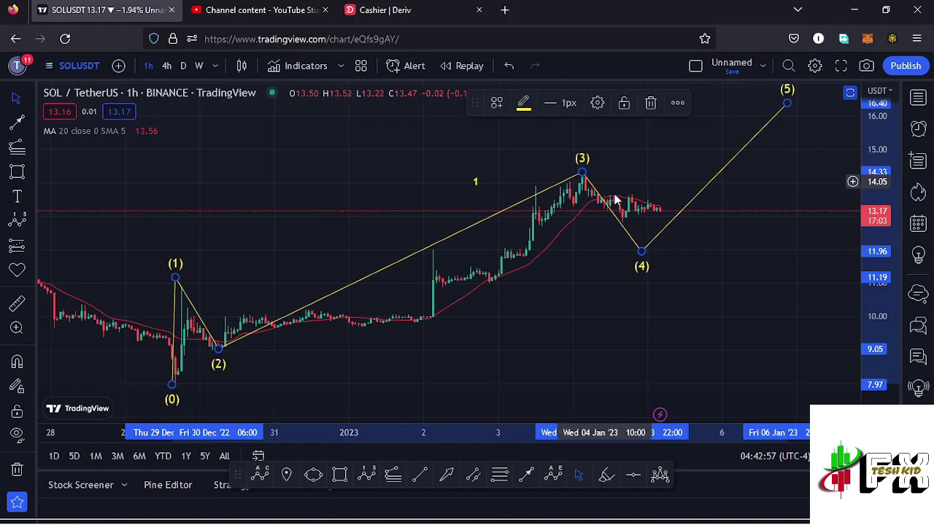
drag(638, 261, 655, 271)
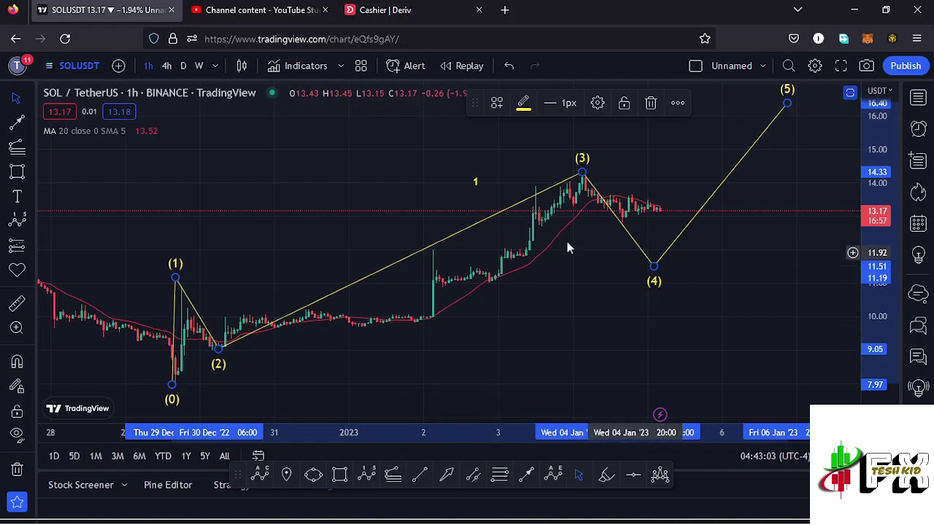
drag(577, 302, 540, 296)
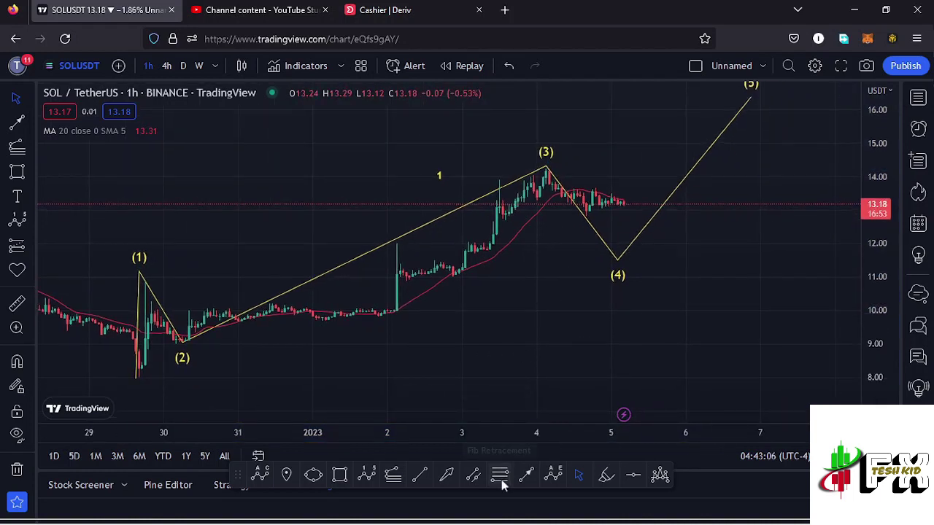
Draw a Fibonacci retracement from the wave (2) low at 9.02 to the 14.23 high and move the wave (4) point down to about 11.09.
click(183, 349)
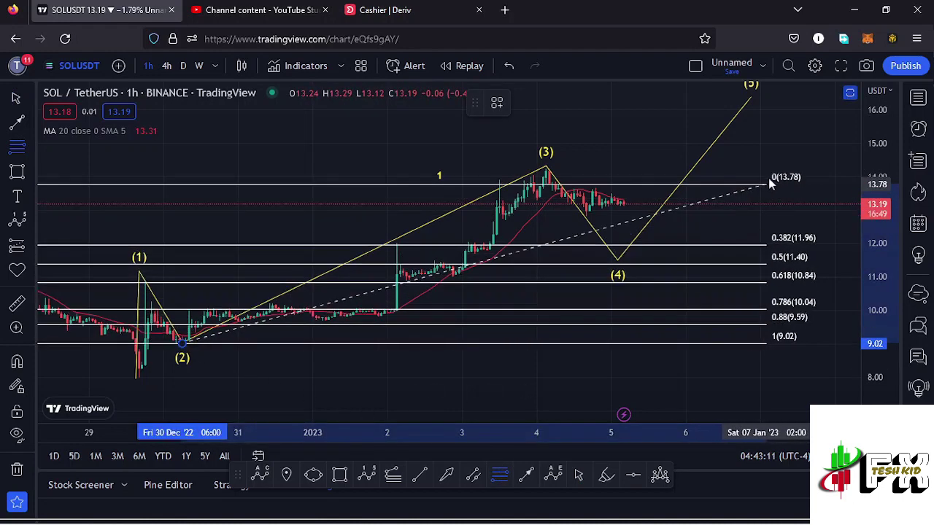
click(773, 169)
drag(777, 212, 736, 195)
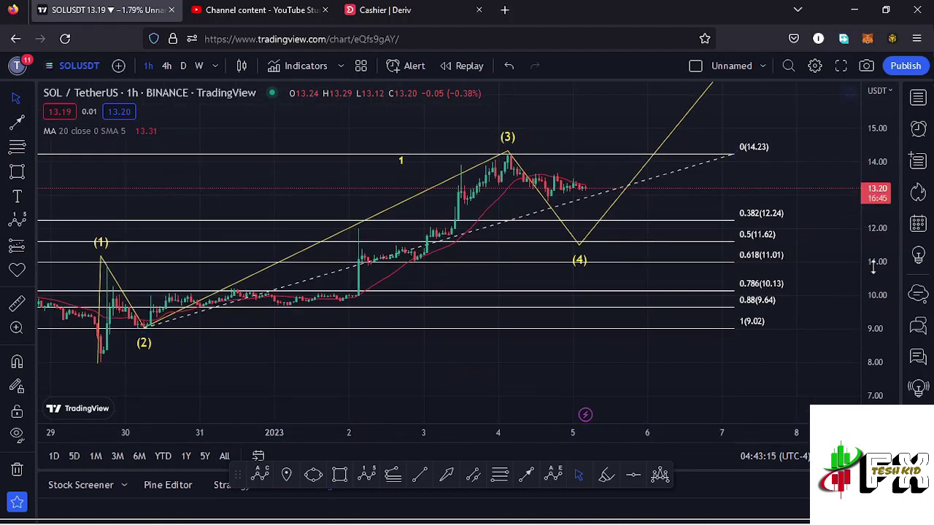
scroll(872, 268, up, 1)
drag(576, 250, 581, 262)
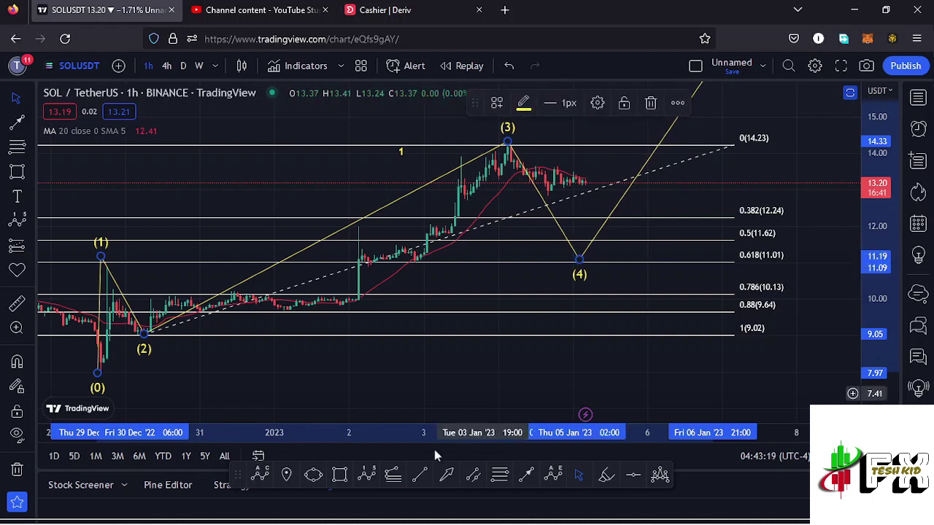
Mark the wave (4) target zone with a rectangle between the 0.5 and 0.618 retracement levels, and delete the Fibonacci retracement.
click(340, 475)
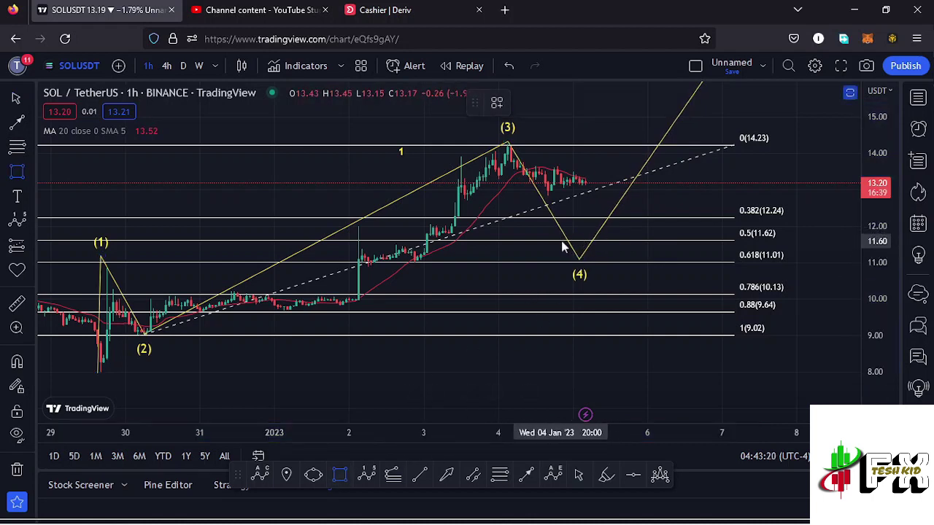
drag(560, 237, 598, 261)
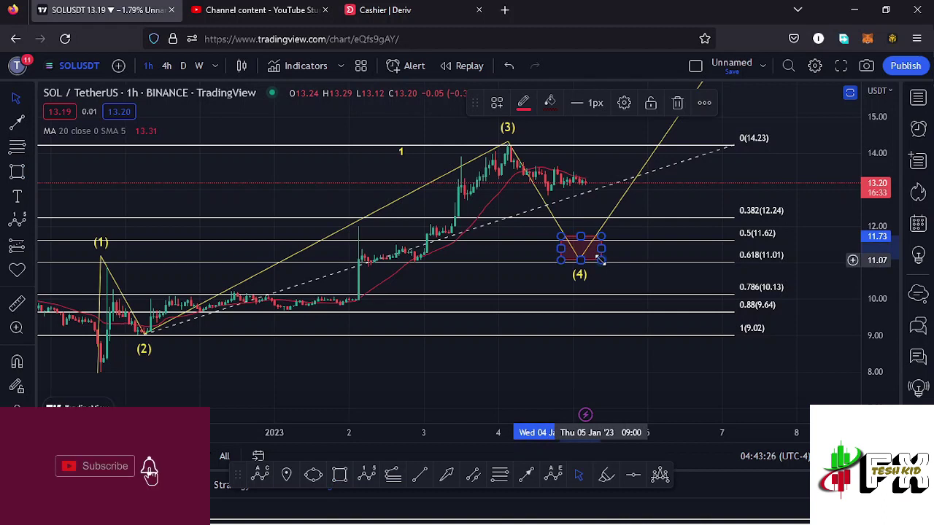
drag(582, 234, 583, 241)
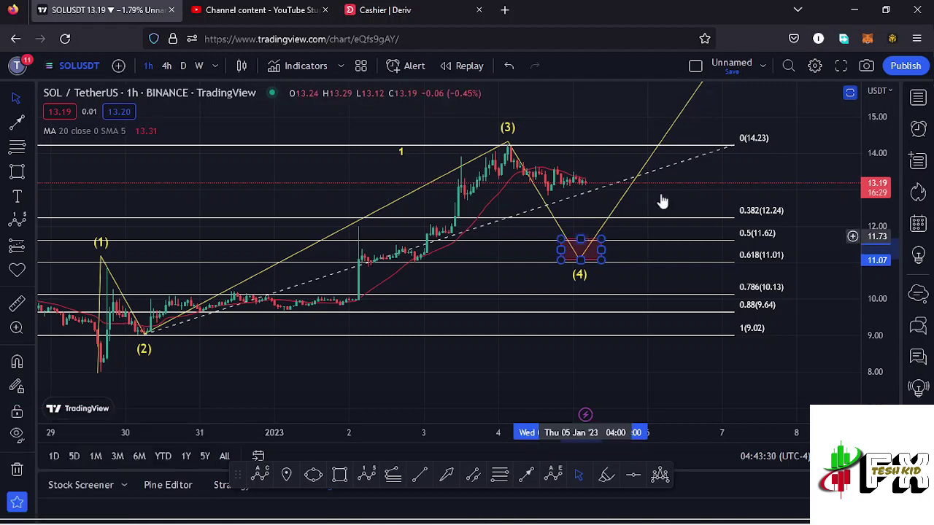
click(733, 147)
key(Delete)
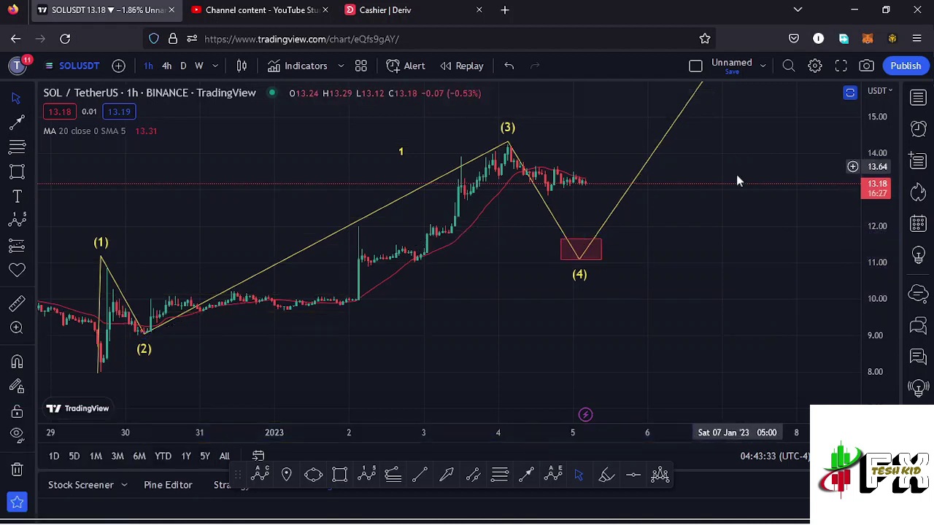
Draw an Elliott ABC correction from the wave (3) peak at 14.28 with (A) at 12.69, (B) at 13.91 and (C) at 11.22.
drag(736, 216, 668, 232)
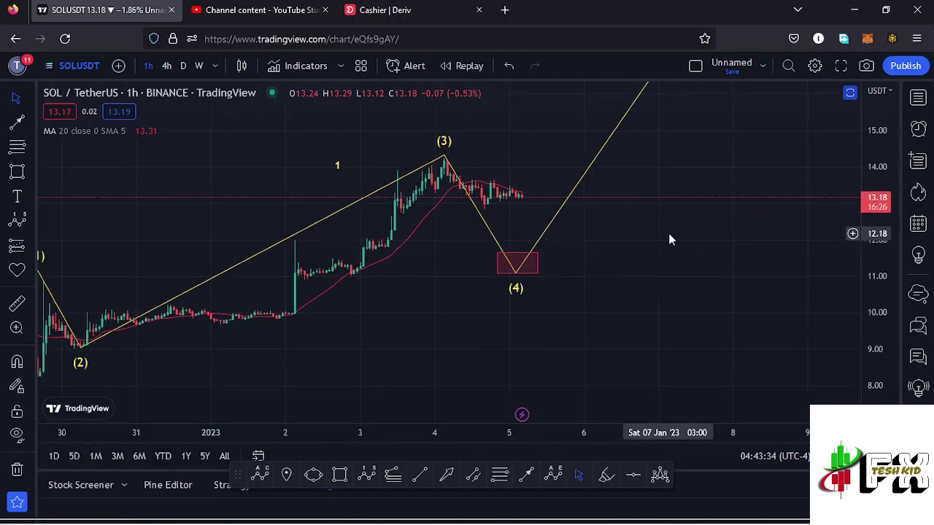
click(260, 475)
click(442, 157)
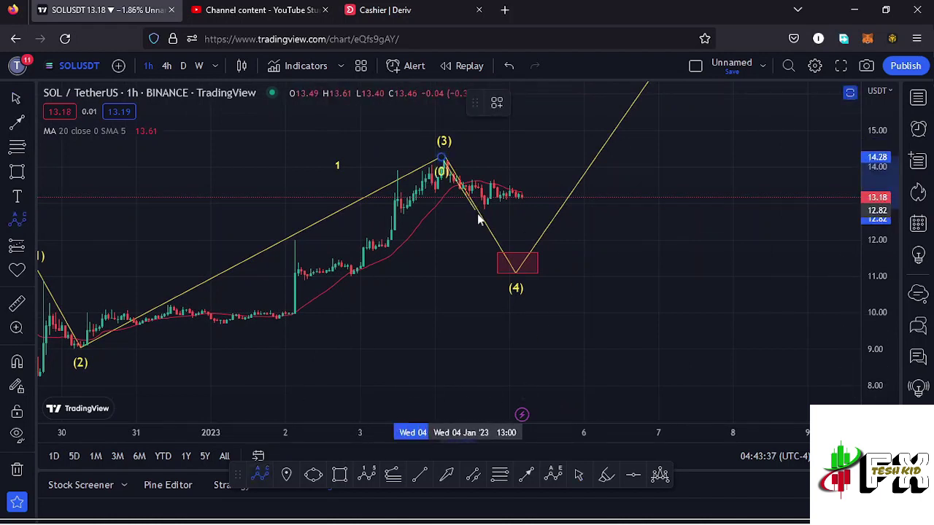
click(524, 171)
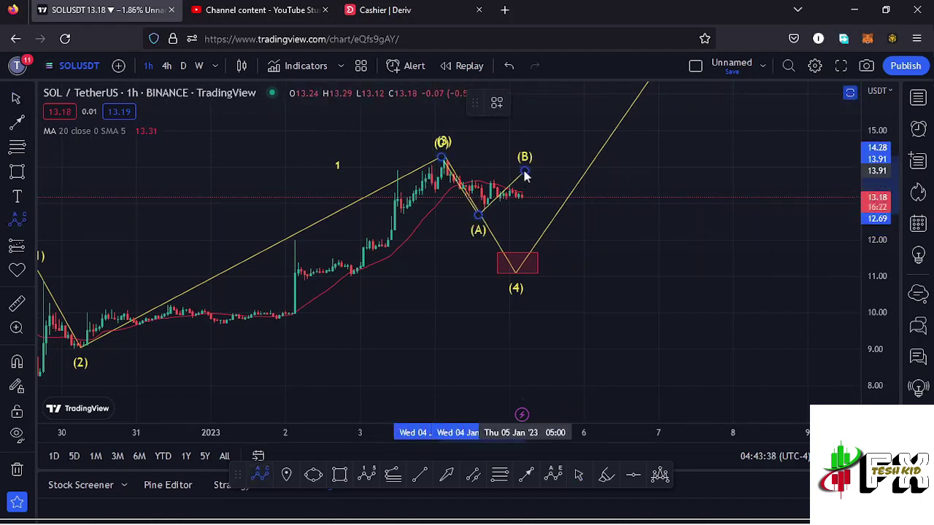
click(568, 269)
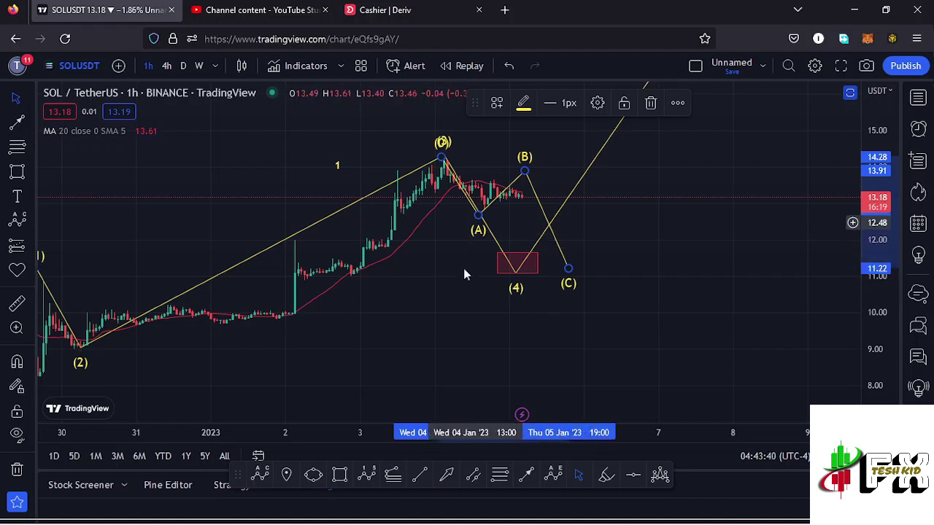
Draw a five-wave Elliott impulse from the wave (4) low at 11.19 through 13.04, 12.57, 14.69 and 14.34 to 16.31, and colour it red.
drag(655, 211, 642, 269)
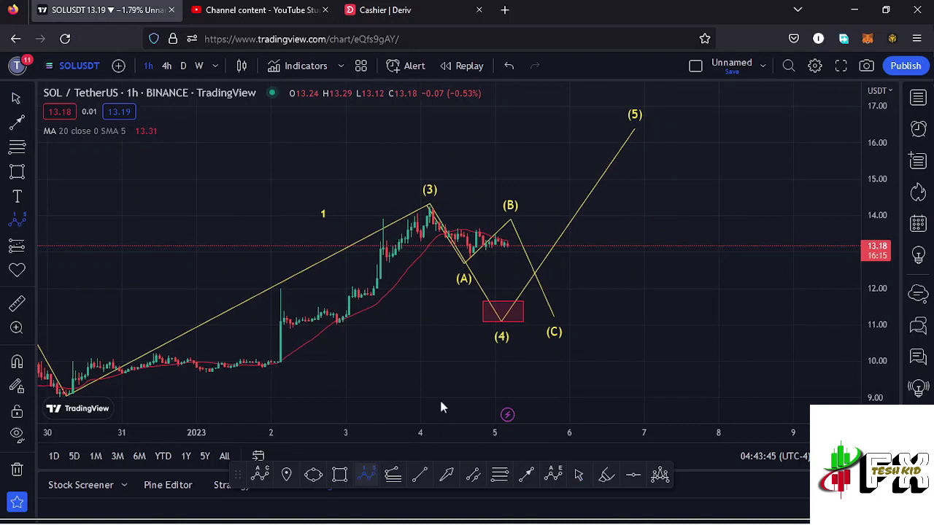
click(501, 319)
click(516, 250)
click(536, 268)
click(551, 190)
click(605, 131)
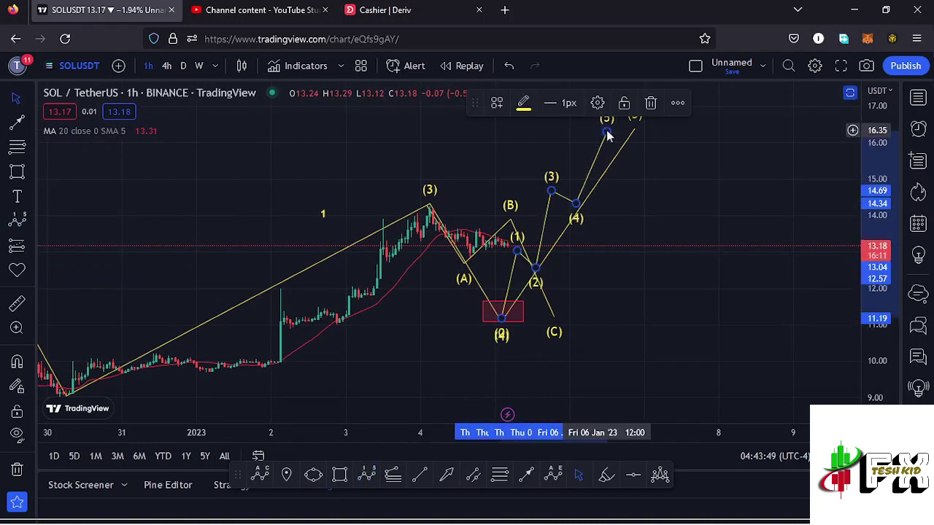
click(523, 104)
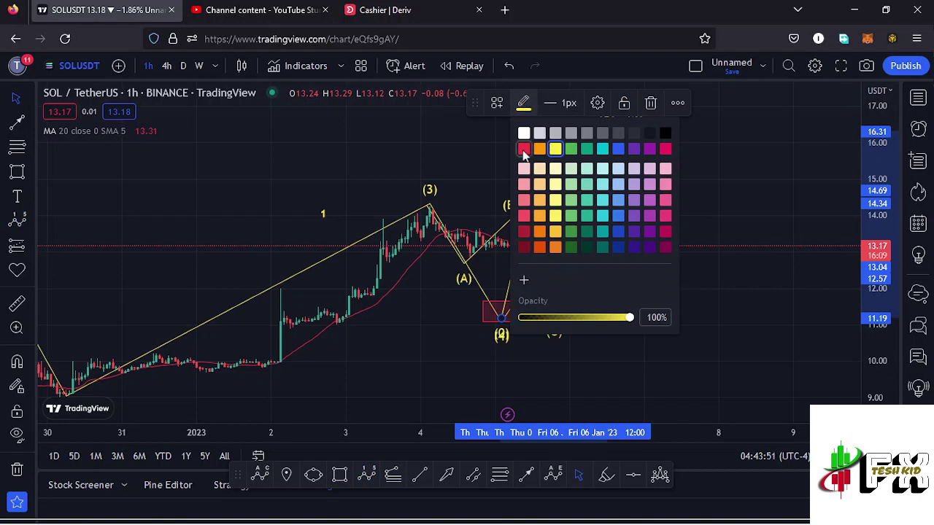
click(524, 150)
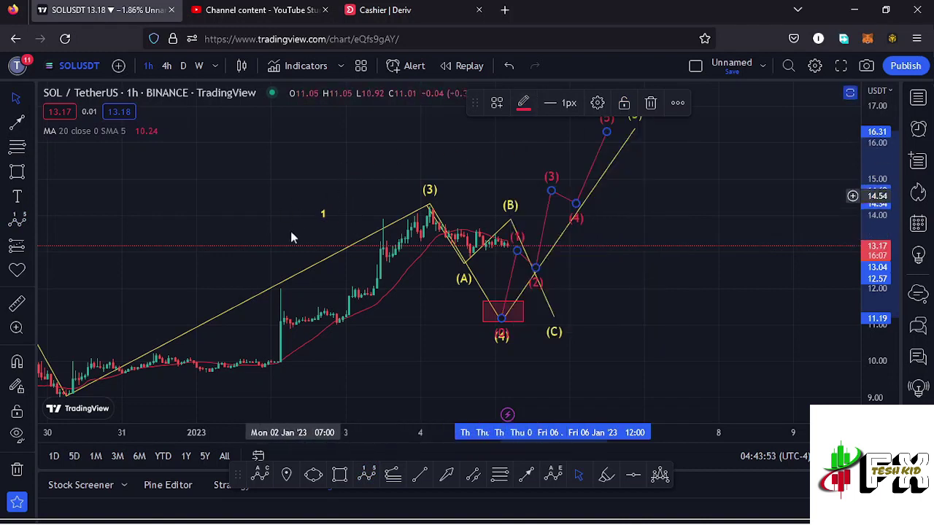
Show the indicator panes below the hourly chart and examine the RSI enlarged before restoring the layout.
mouse_move(442, 336)
mouse_down()
mouse_move(494, 308)
mouse_move(633, 331)
mouse_move(457, 320)
mouse_up()
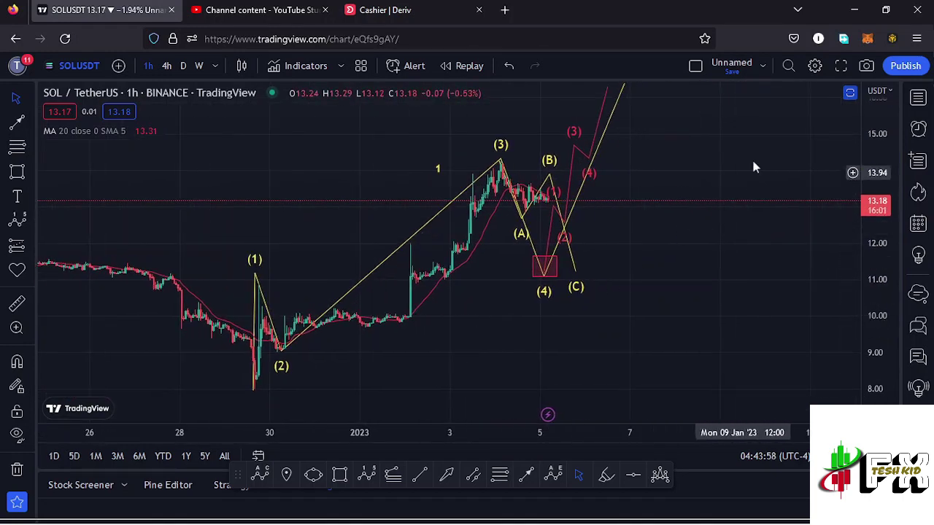
click(850, 94)
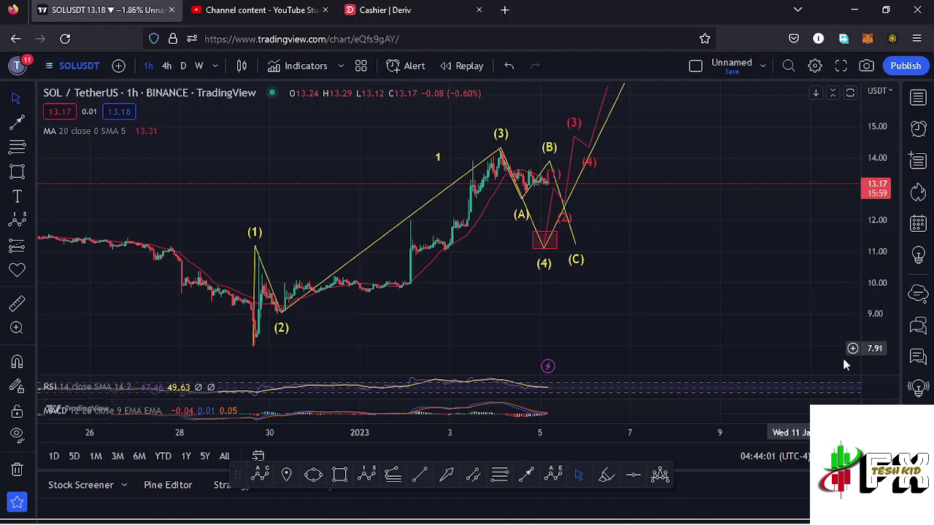
click(850, 386)
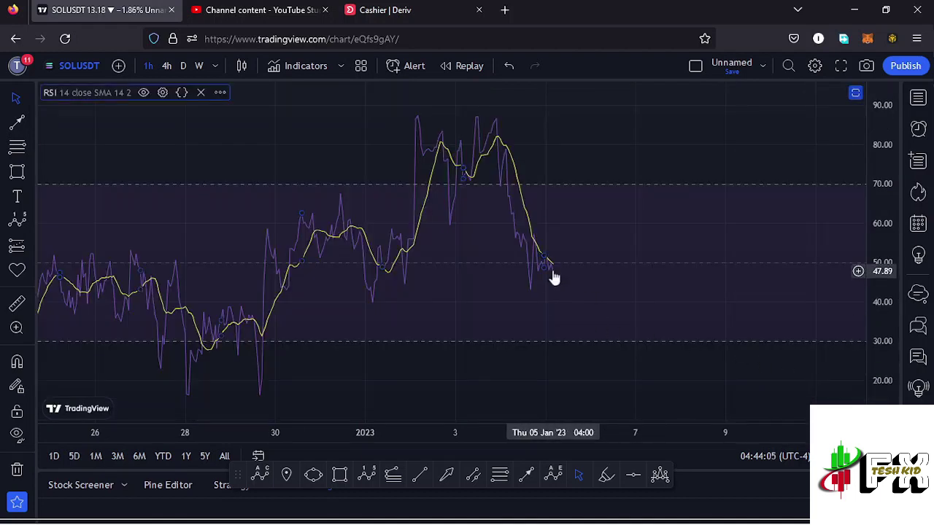
click(855, 93)
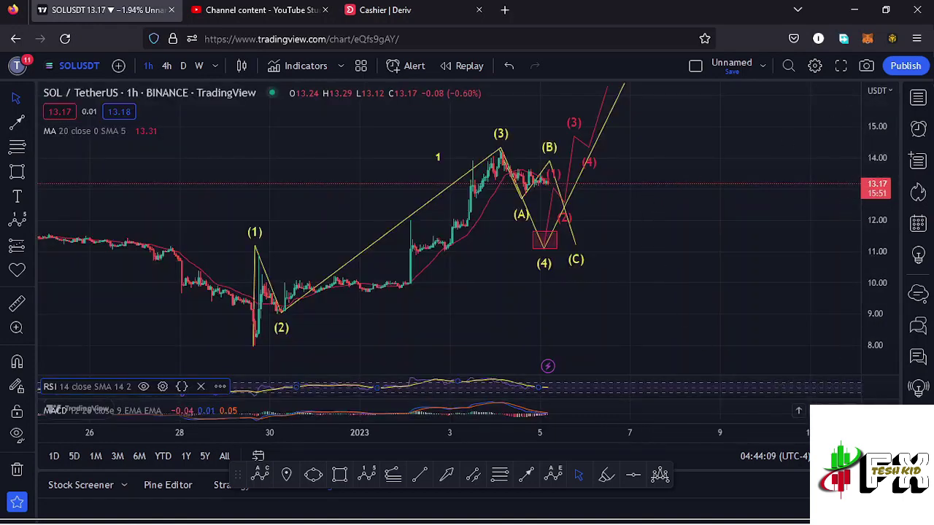
Enlarge the MACD pane and examine its lines and histogram around the early January price peak.
click(855, 411)
scroll(564, 342, up, 2)
drag(566, 346, 720, 325)
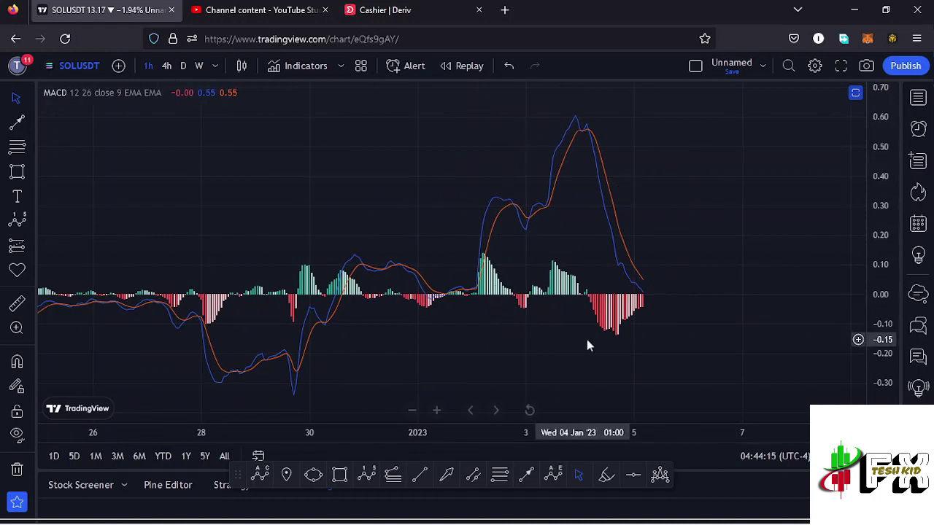
scroll(594, 328, up, 1)
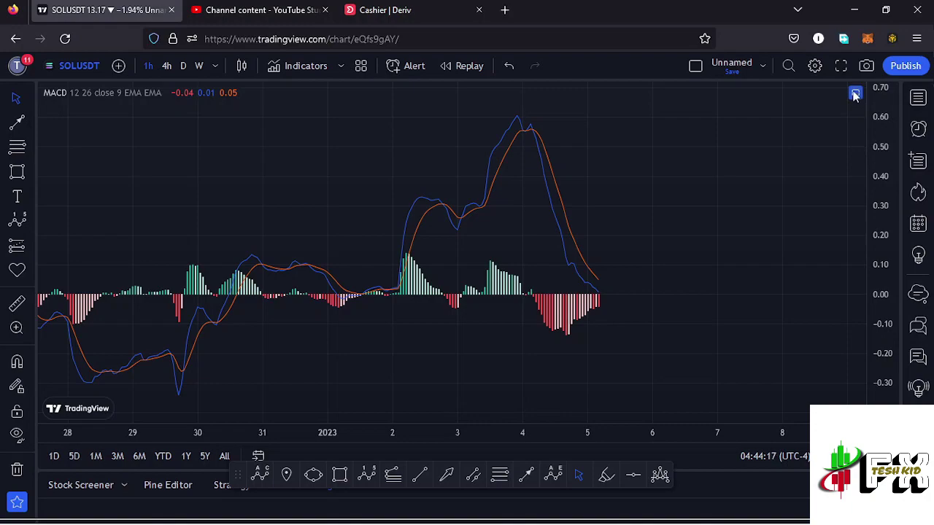